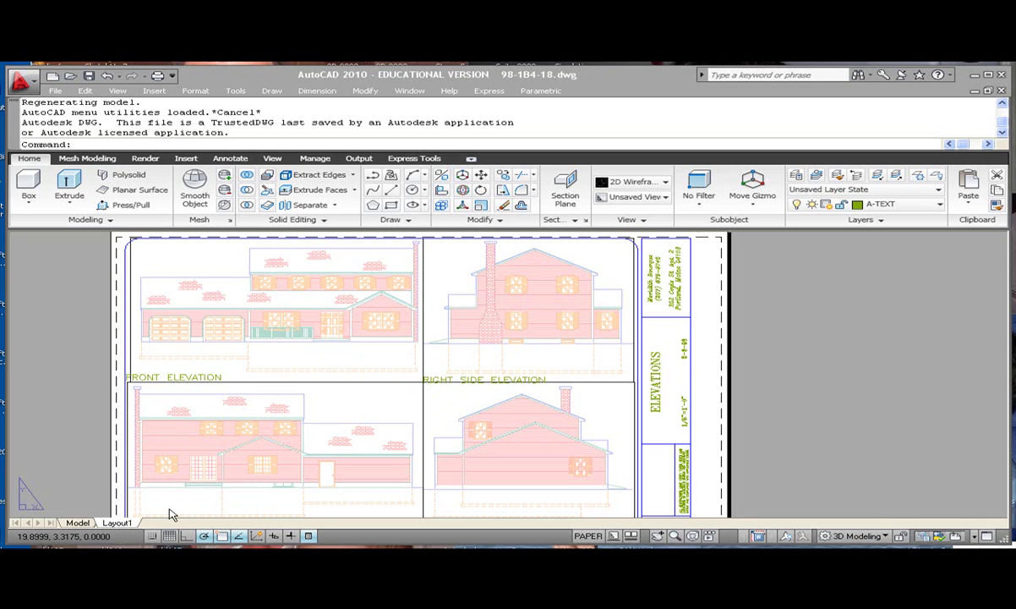
From the Layout1 tab, open the Page Setup Manager and modify the *Layout1* page setup.
right_click(119, 522)
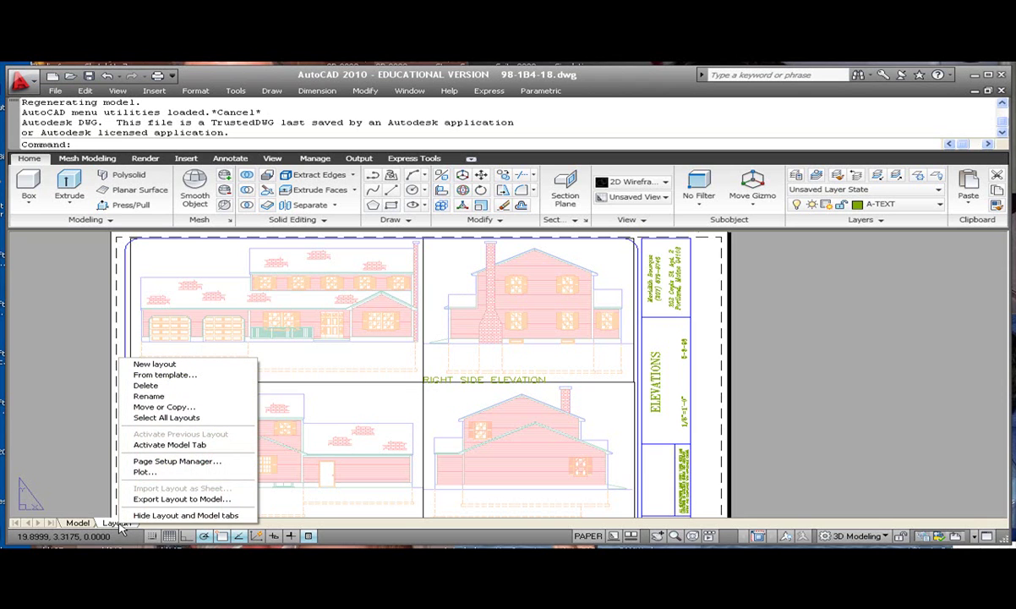
left_click(184, 464)
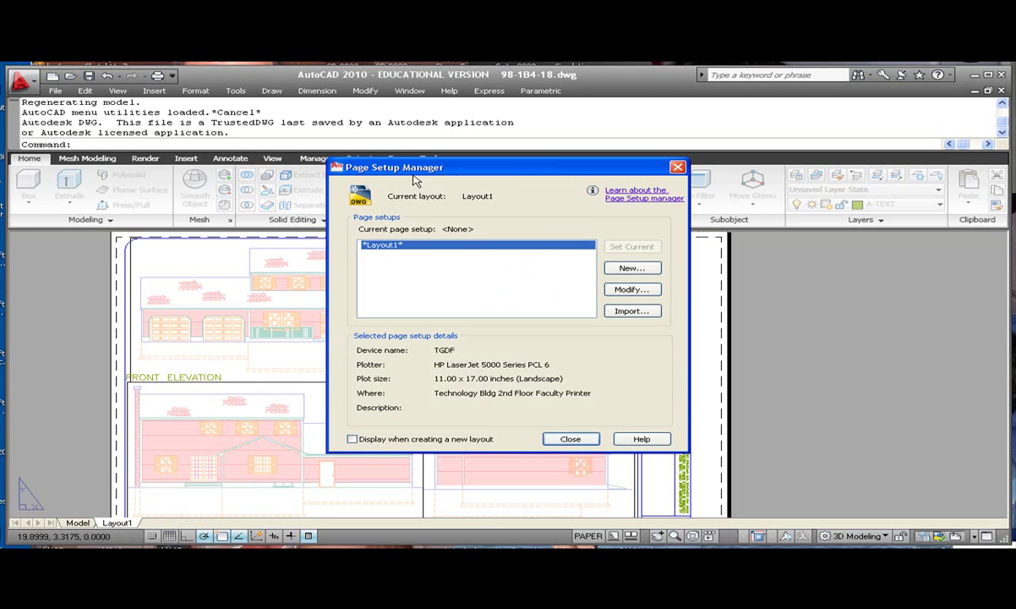
left_click(640, 292)
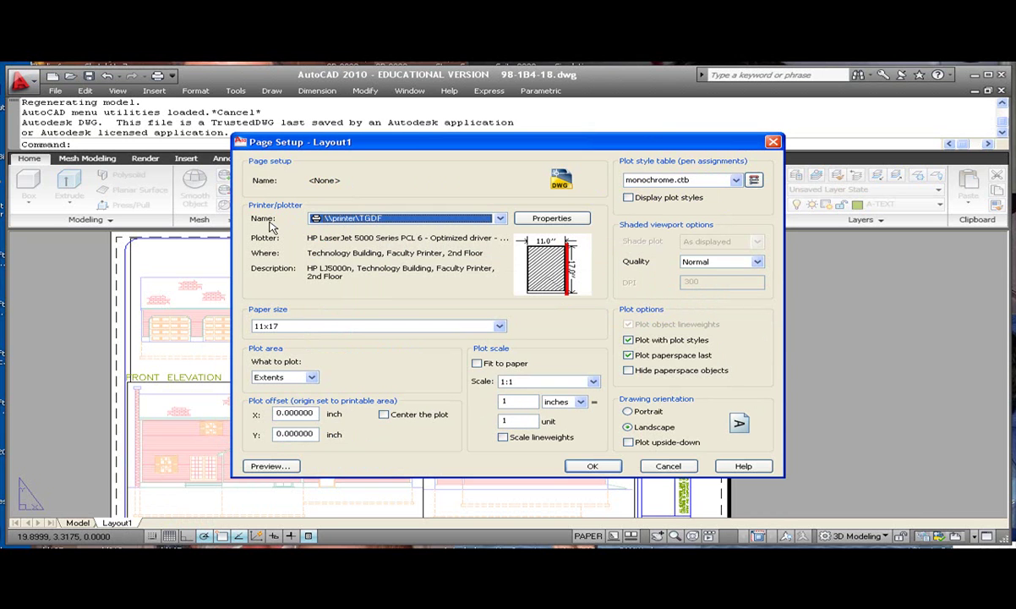
Set Layout1's page setup to the DWF6 ePlot.pc3 printer on ANSI expand B (11.00 x 17.00 Inches) paper.
left_click(502, 219)
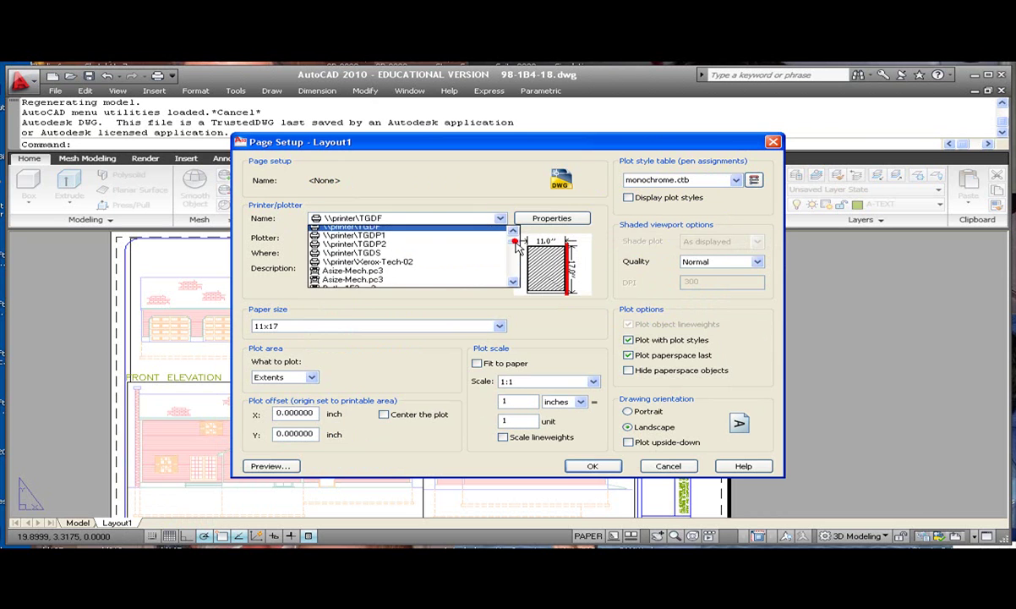
scroll(474, 254, "down", 3)
scroll(518, 251, "down", 2)
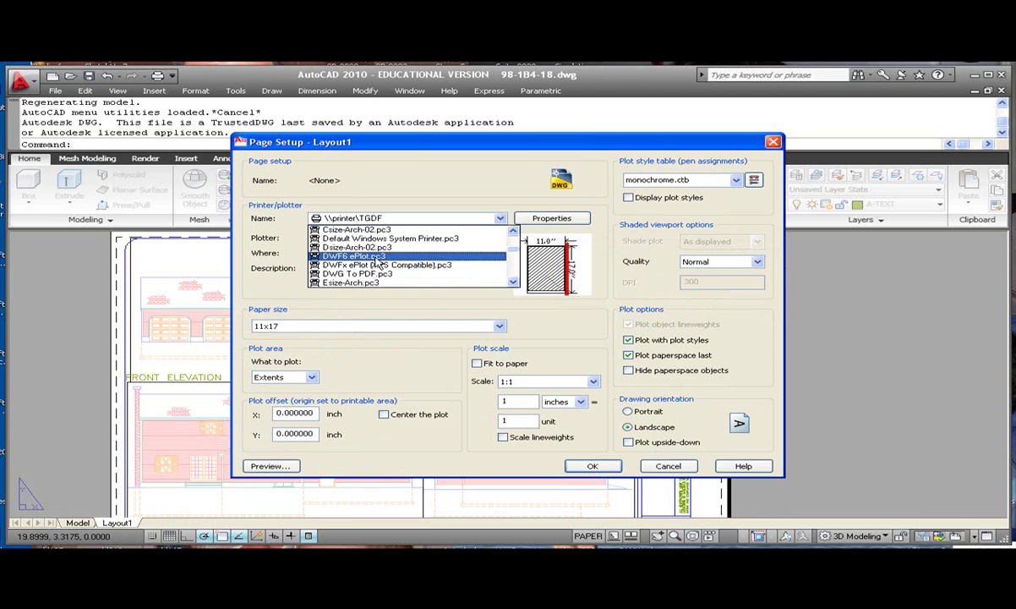
left_click(344, 256)
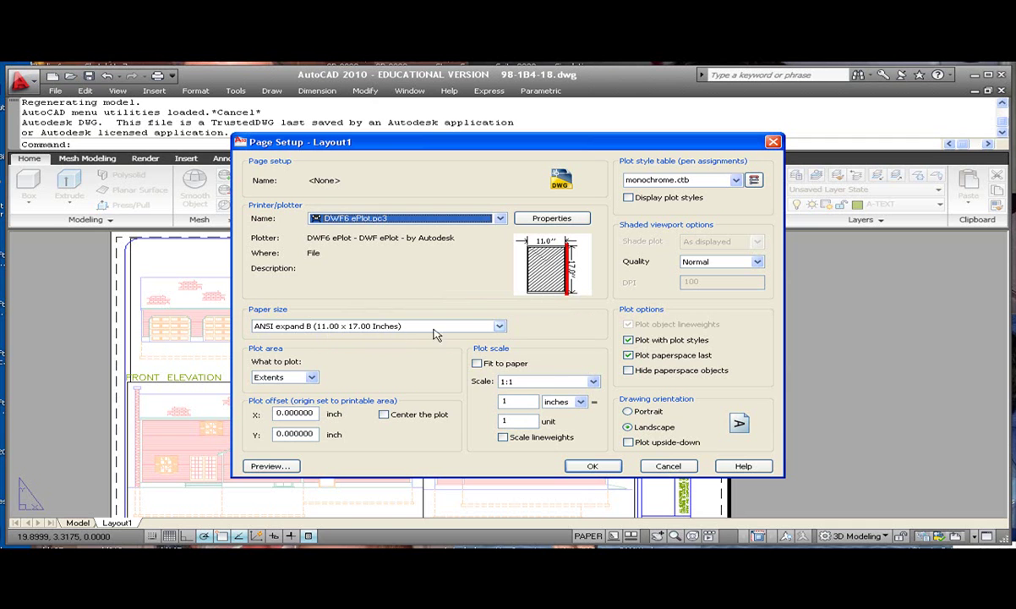
left_click(500, 326)
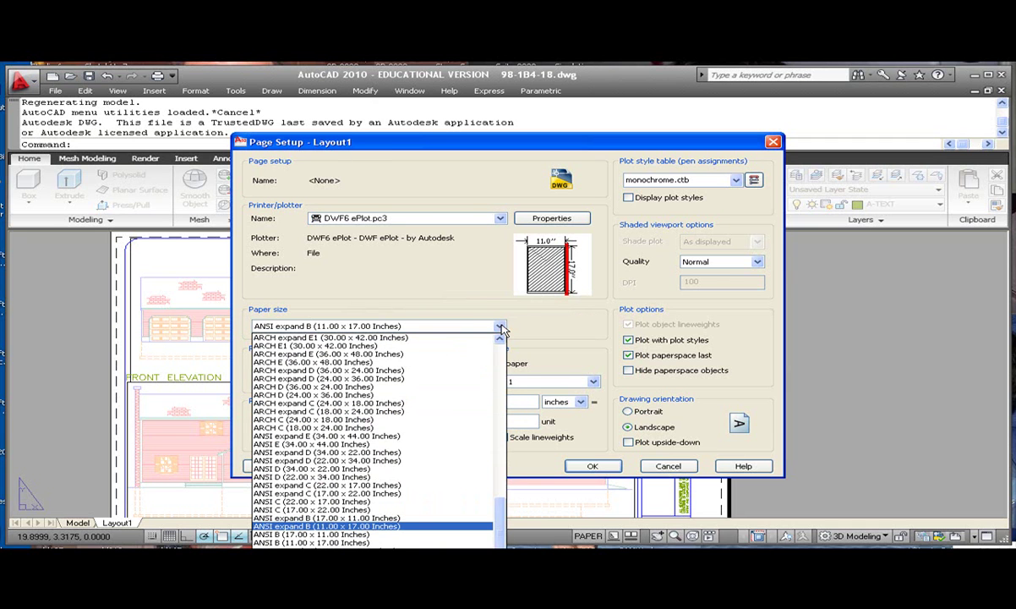
left_click(500, 326)
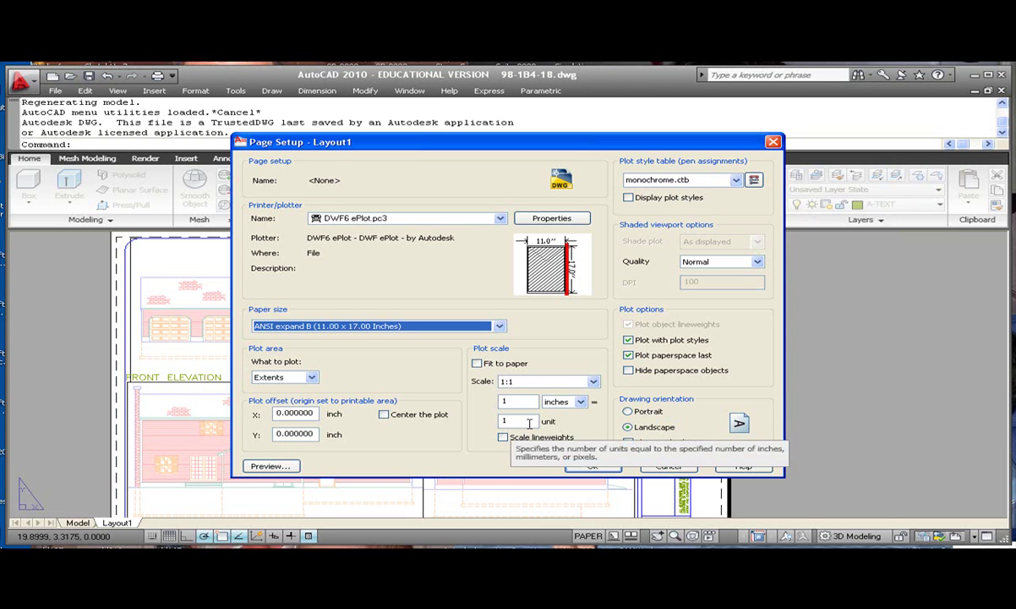
left_click(596, 468)
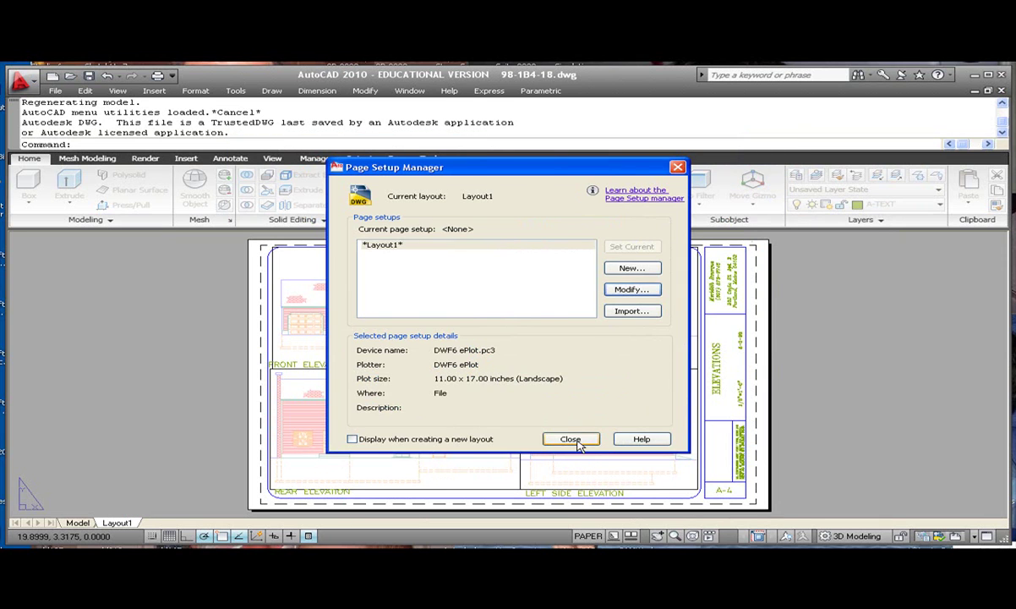
Close the Page Setup Manager, then zoom into a PRE plot preview of Layout1 before exiting.
left_click(571, 440)
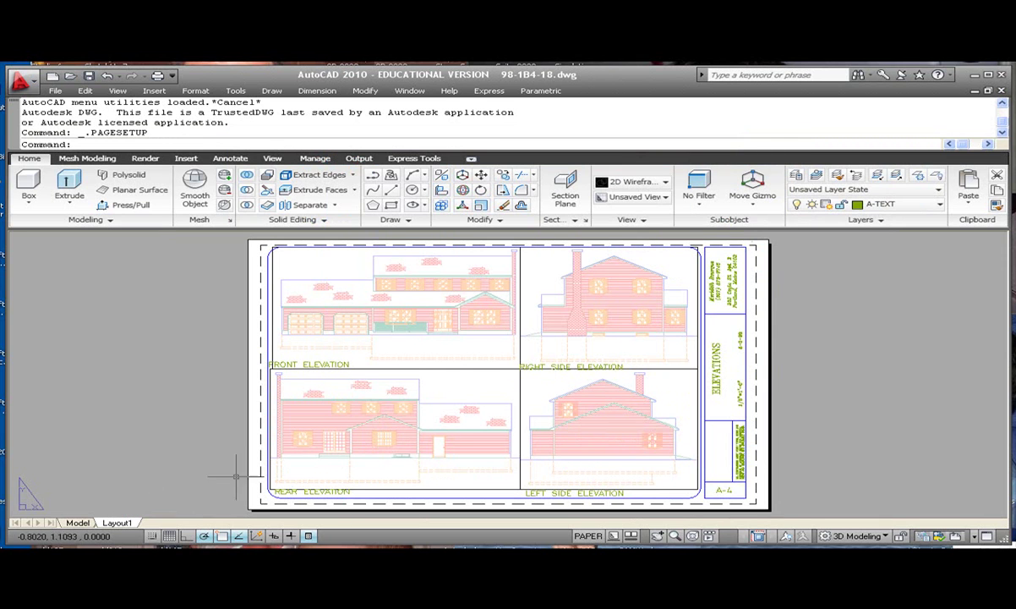
type("pre")
key("Return")
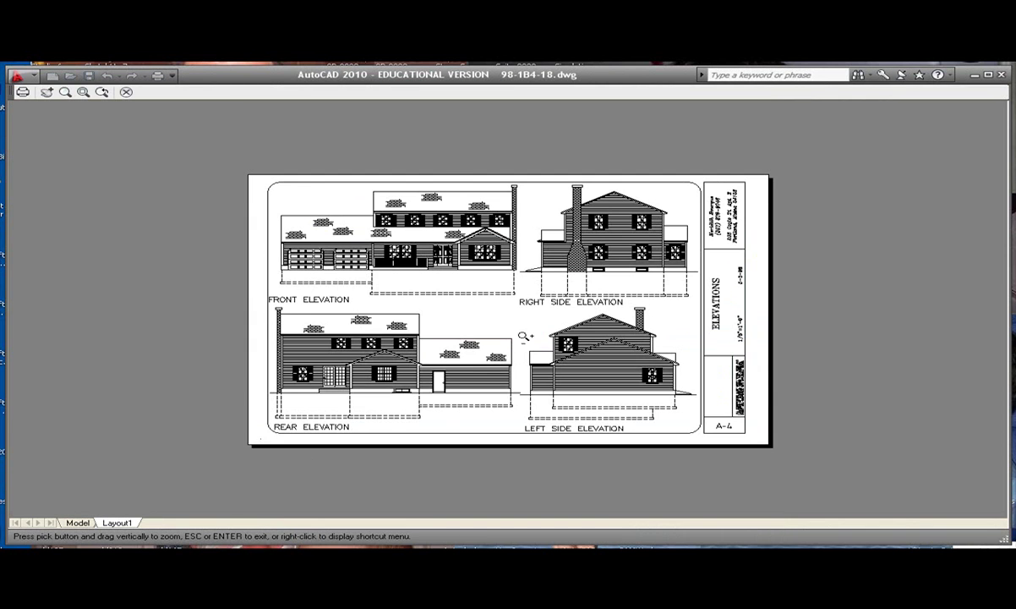
scroll(542, 291, "up", 2)
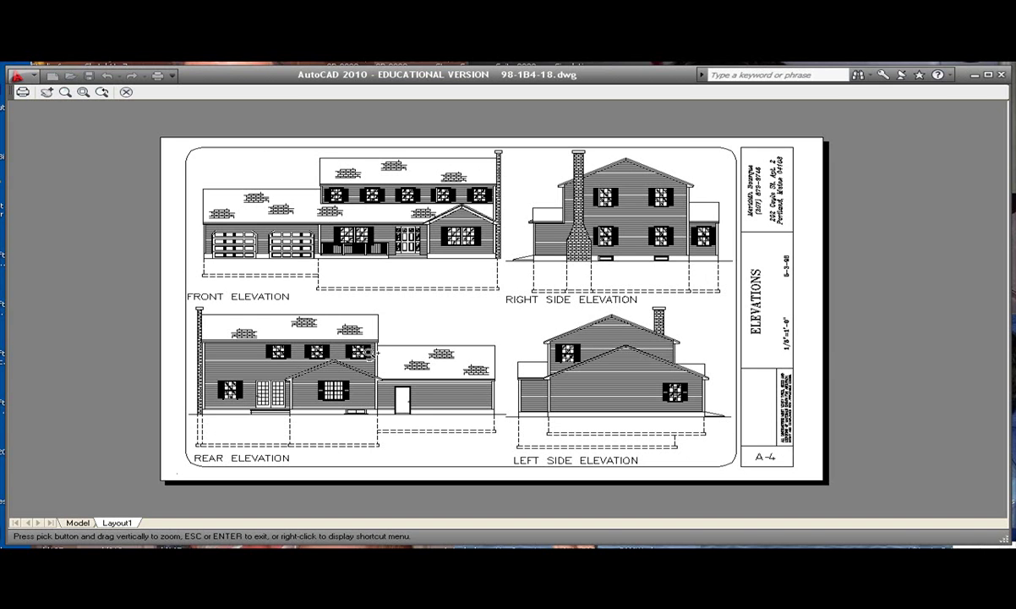
key("Escape")
type("plot")
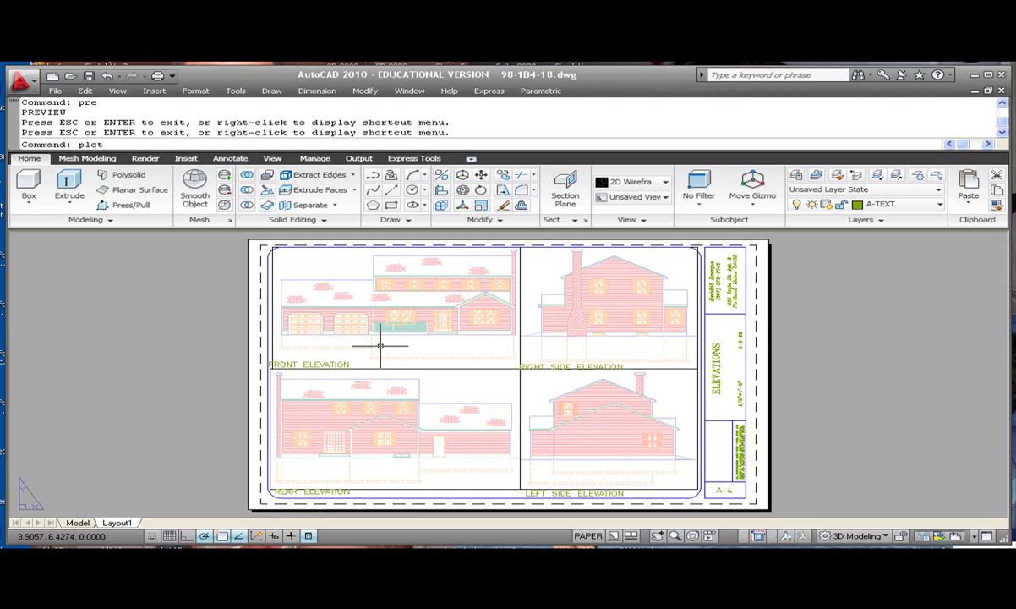
Plot Layout1 to 98-1B4-18-Layout1.dwf in the dwfs folder.
key("Return")
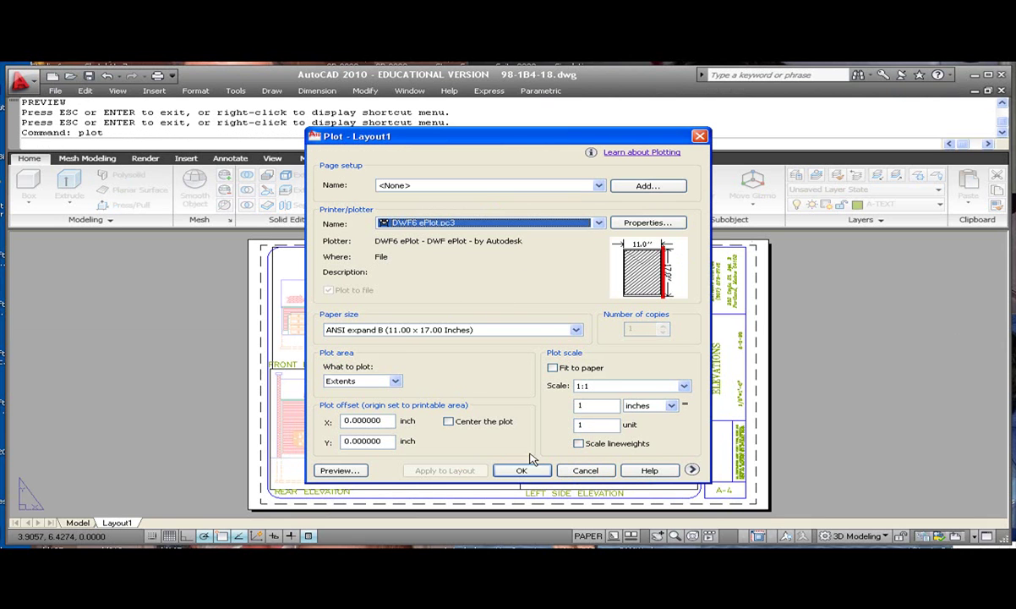
left_click(523, 472)
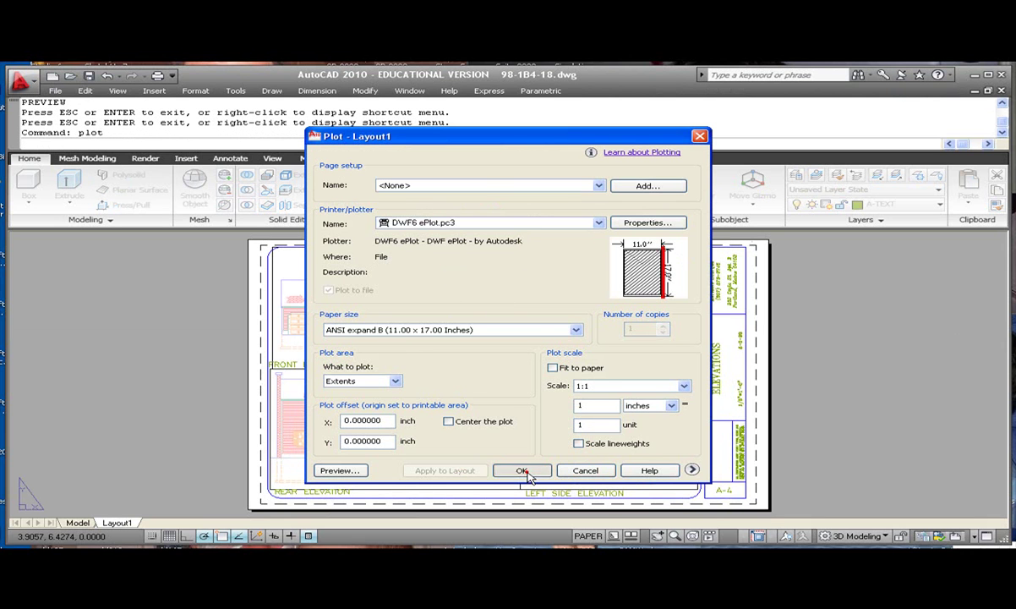
left_click(543, 193)
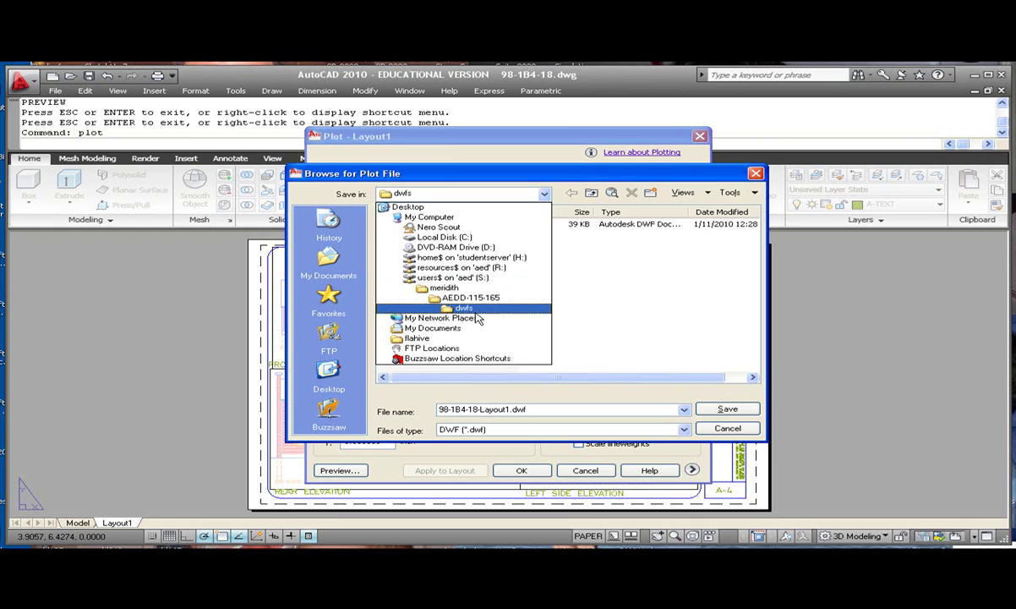
left_click(572, 310)
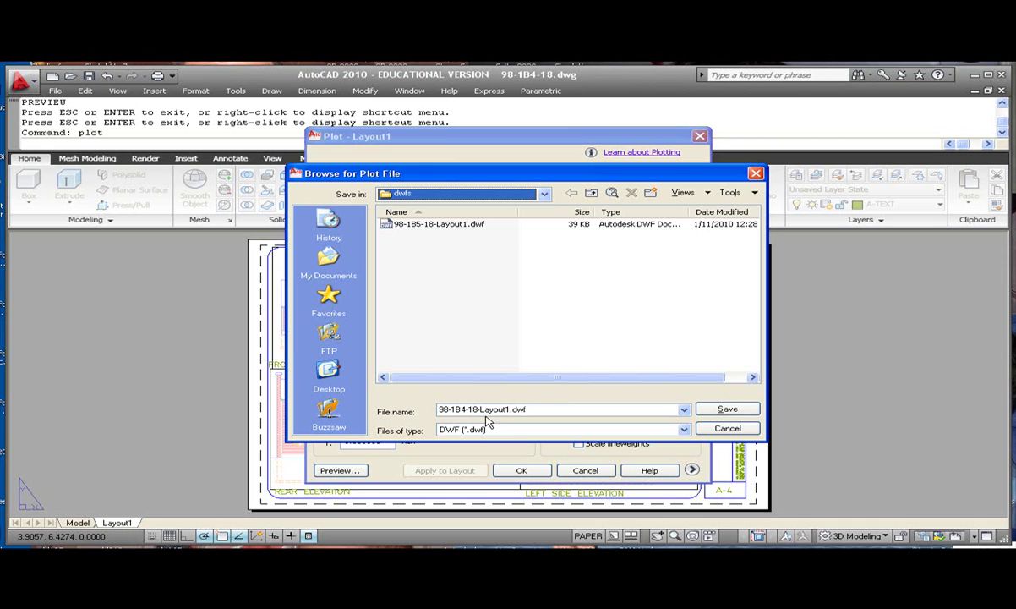
left_click(726, 409)
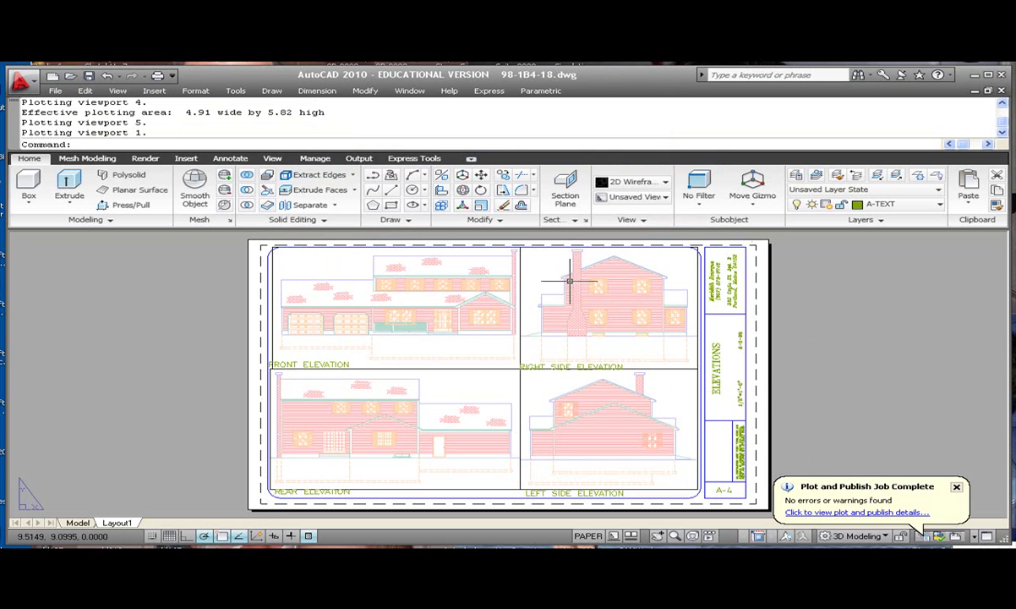
Dismiss the Plot and Publish Job Complete notice and open My Computer with Windows+E.
key("ctrl+a")
left_click(958, 488)
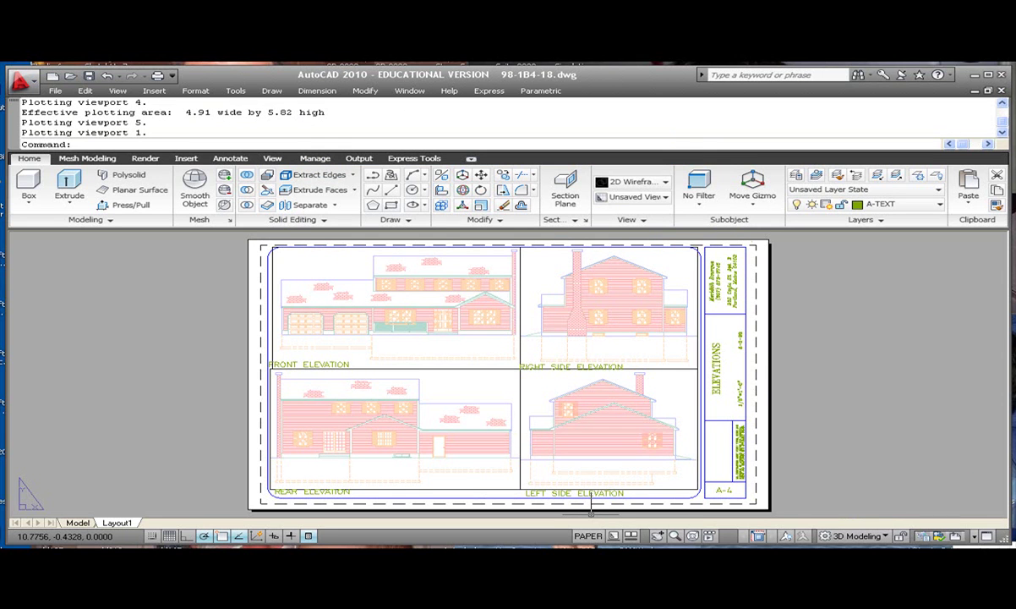
key("super+e")
Browse to S:\meridith\AEDD-115-165\dwfs and open the plotted DWF in Design Review.
double_click(384, 385)
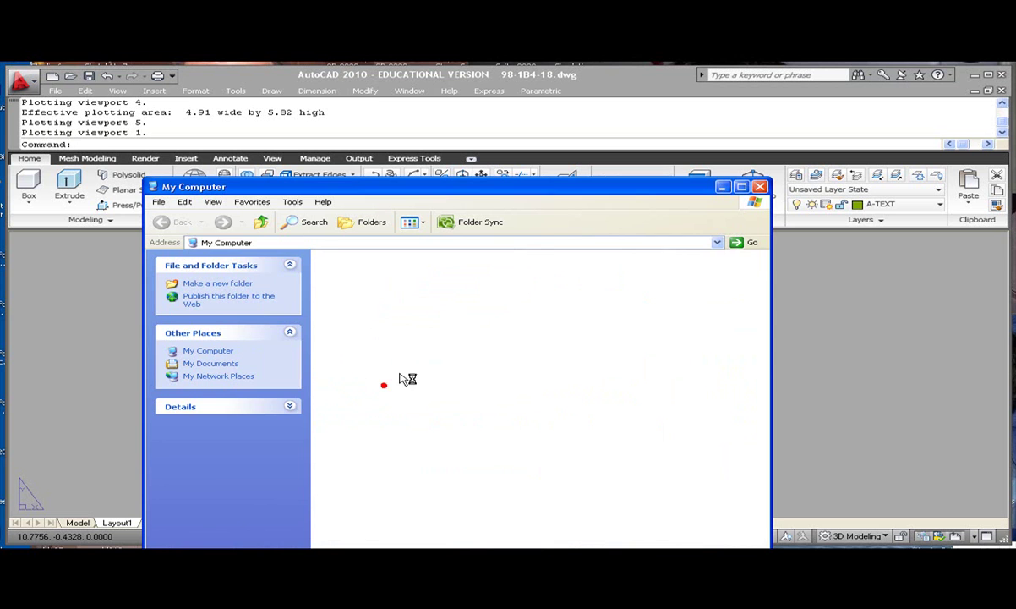
left_click(339, 336)
type("mer")
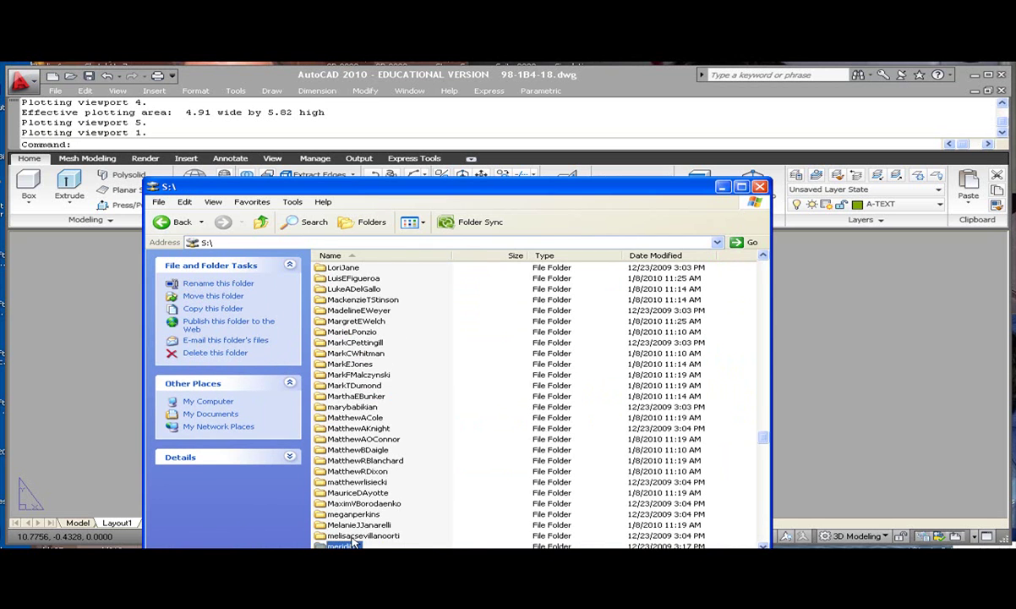
double_click(353, 545)
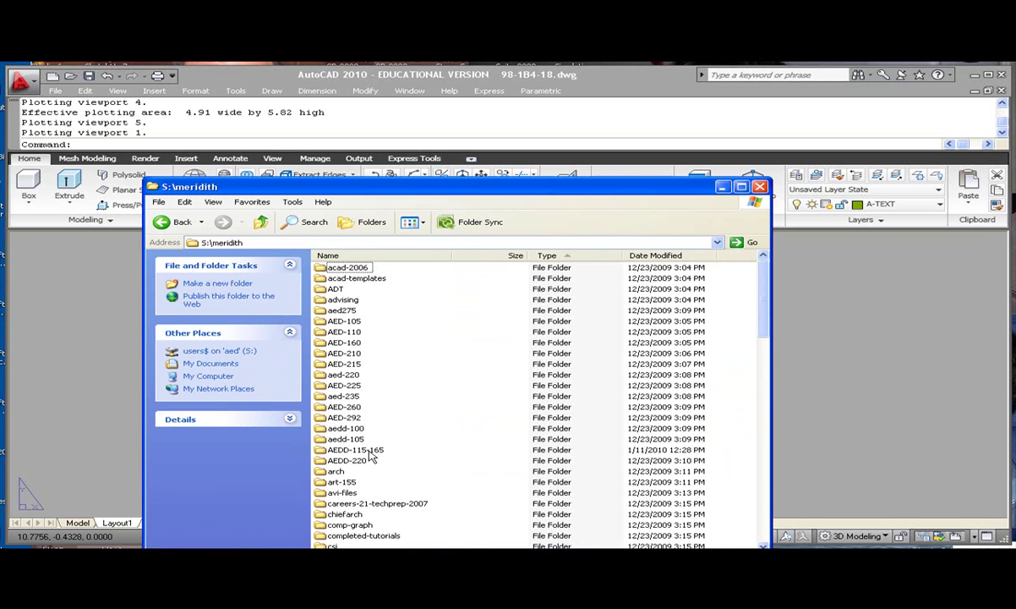
double_click(355, 450)
double_click(334, 319)
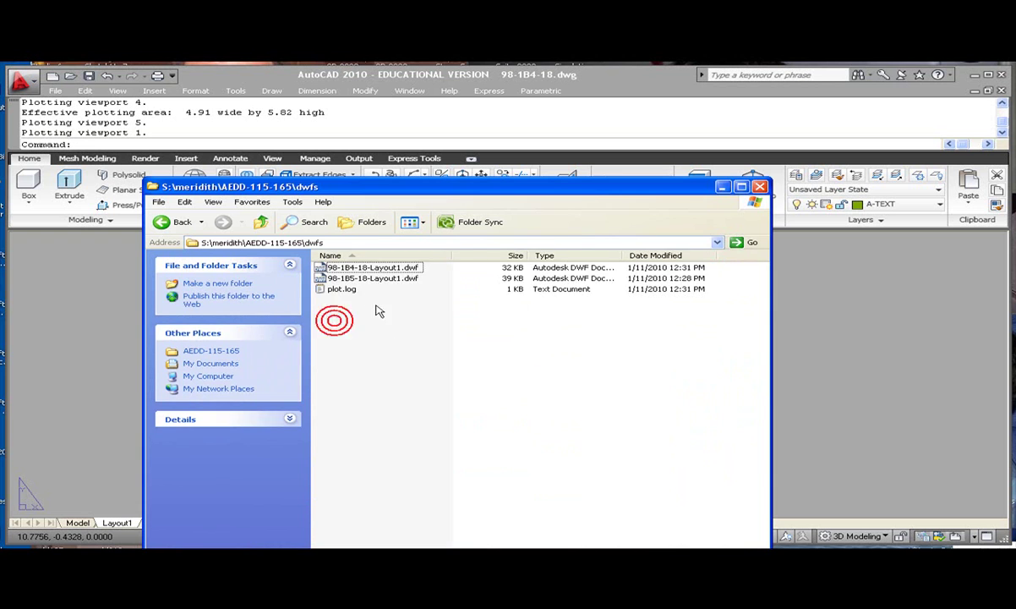
double_click(363, 268)
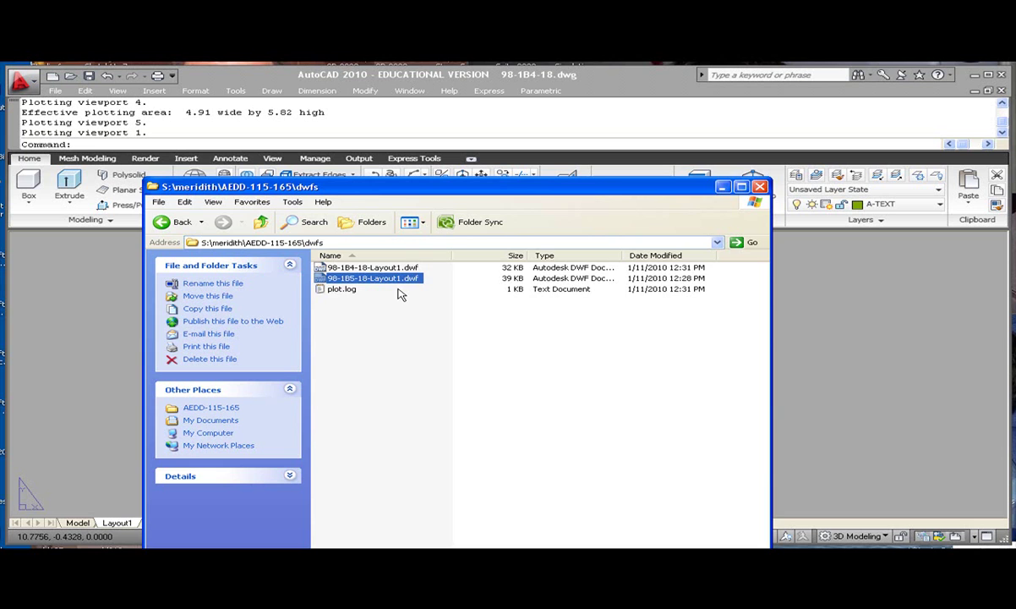
double_click(379, 259)
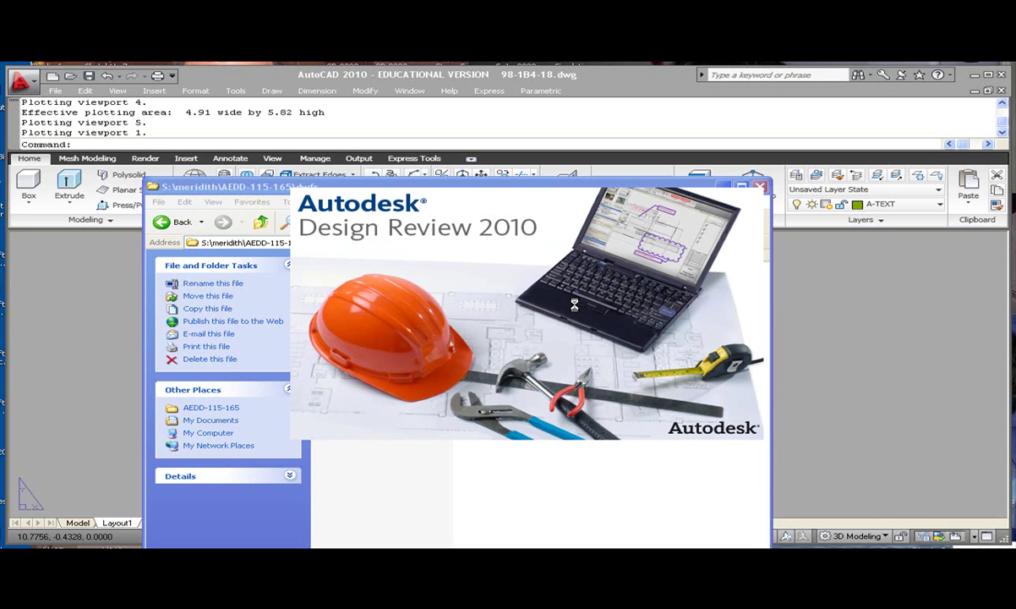